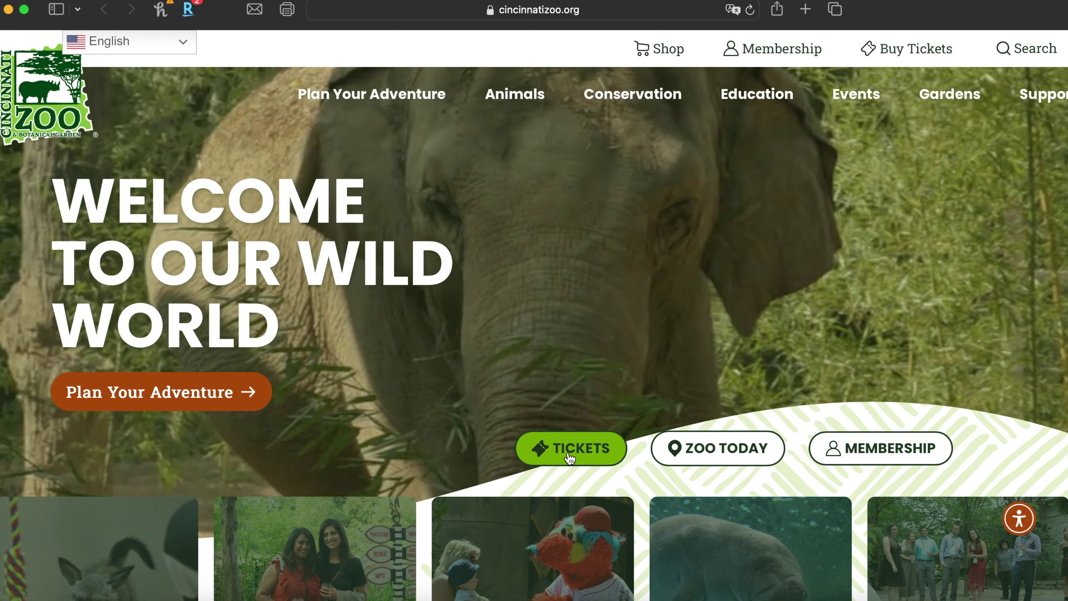
Go to the zoo's Tickets page and open General Admission ticket sales in the web store.
left_click(569, 458)
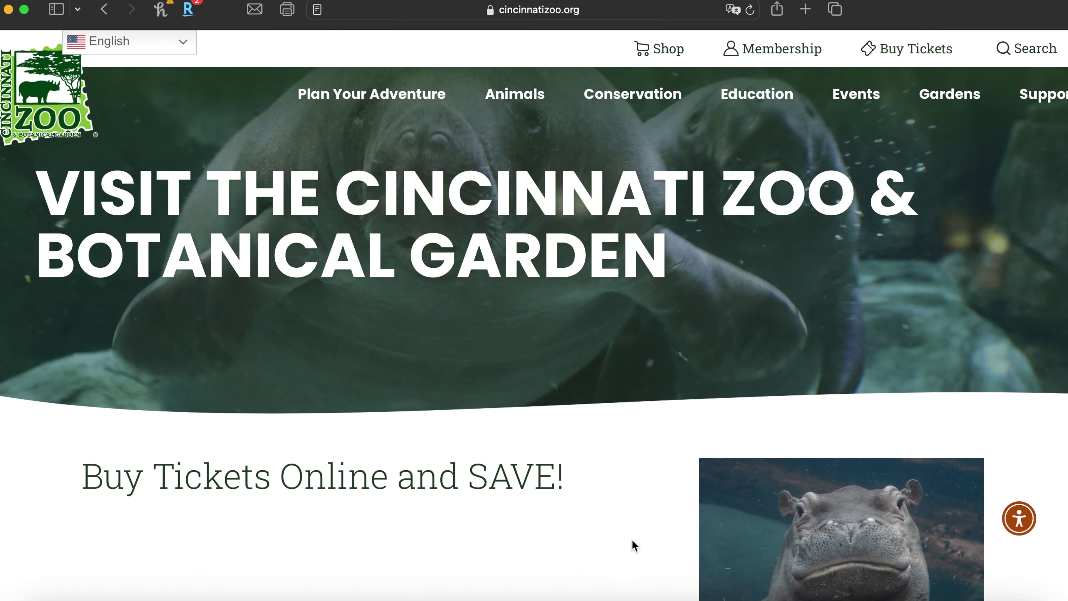
scroll(632, 540, "down", 6)
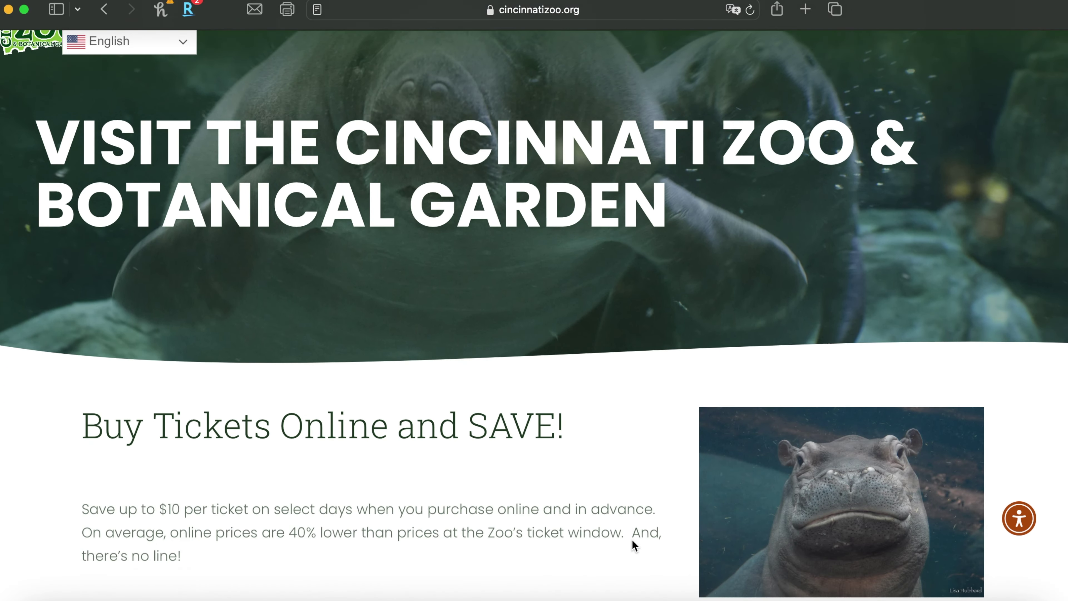
scroll(631, 539, "down", 1)
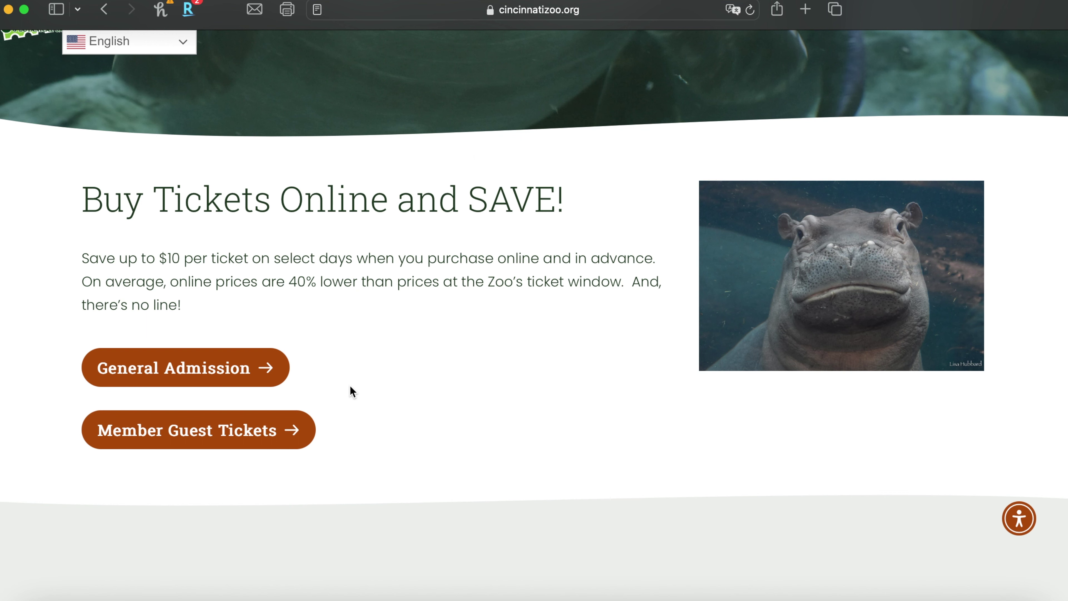
left_click(258, 372)
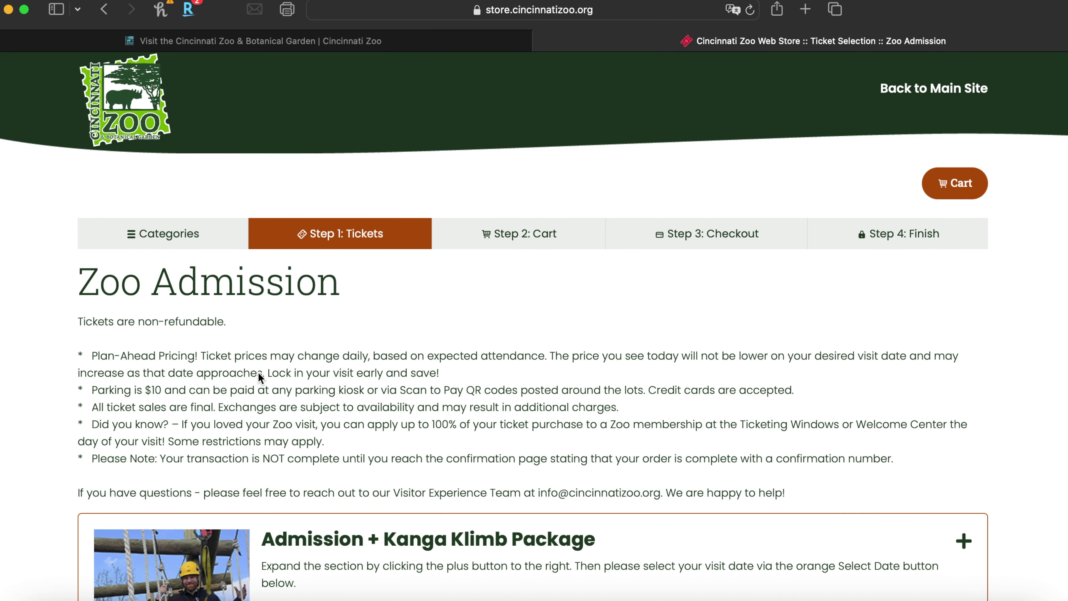
Scroll down the Zoo Admission page and expand the Admission card to reveal Adult, Child and Senior tickets.
scroll(240, 394, "down", 2)
scroll(240, 394, "down", 4)
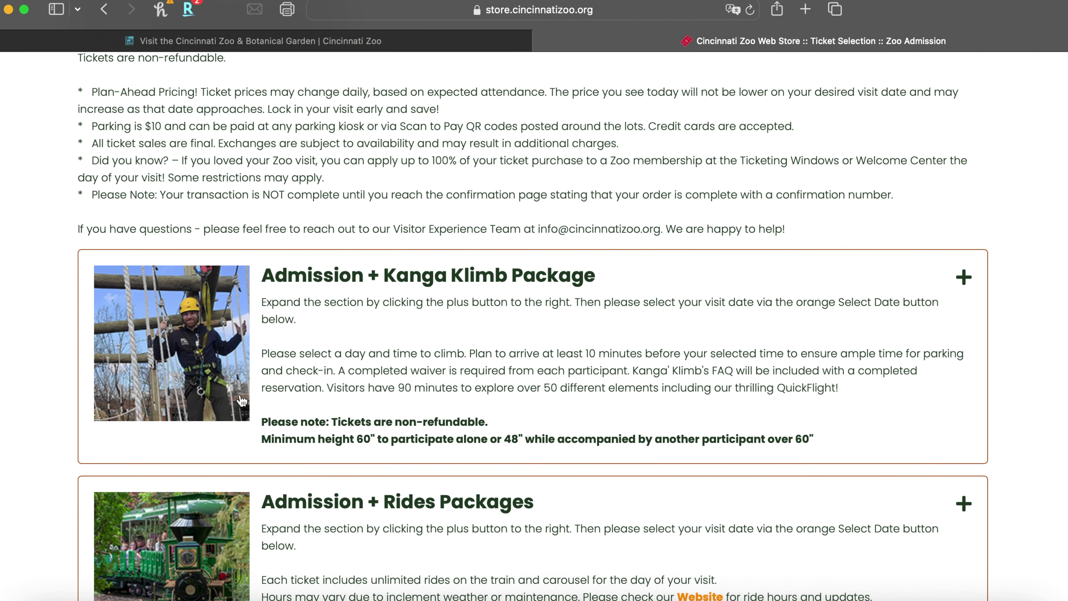
scroll(242, 399, "down", 5)
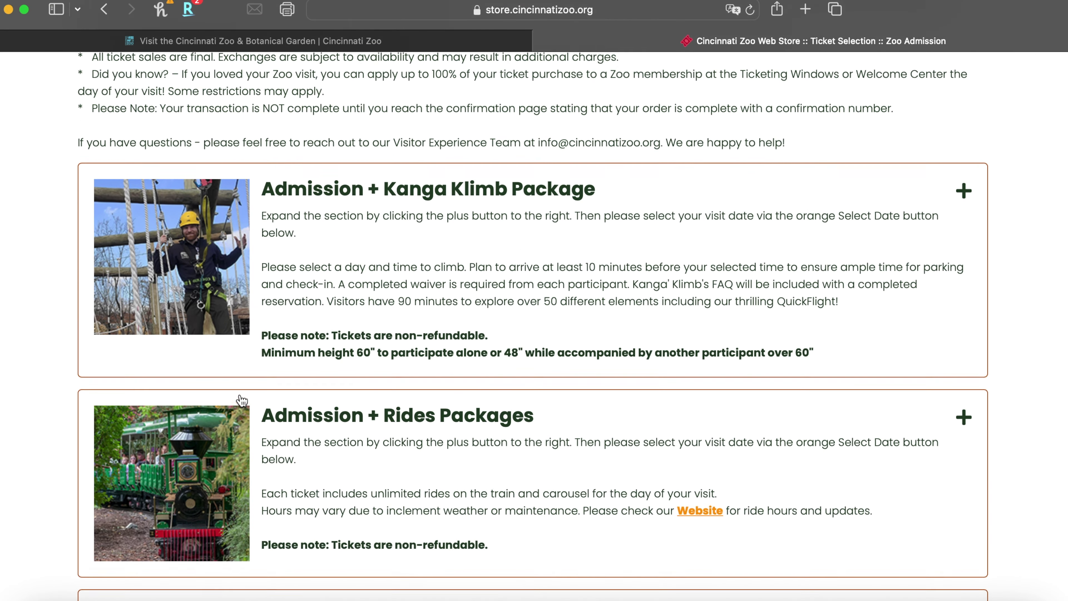
scroll(242, 400, "down", 7)
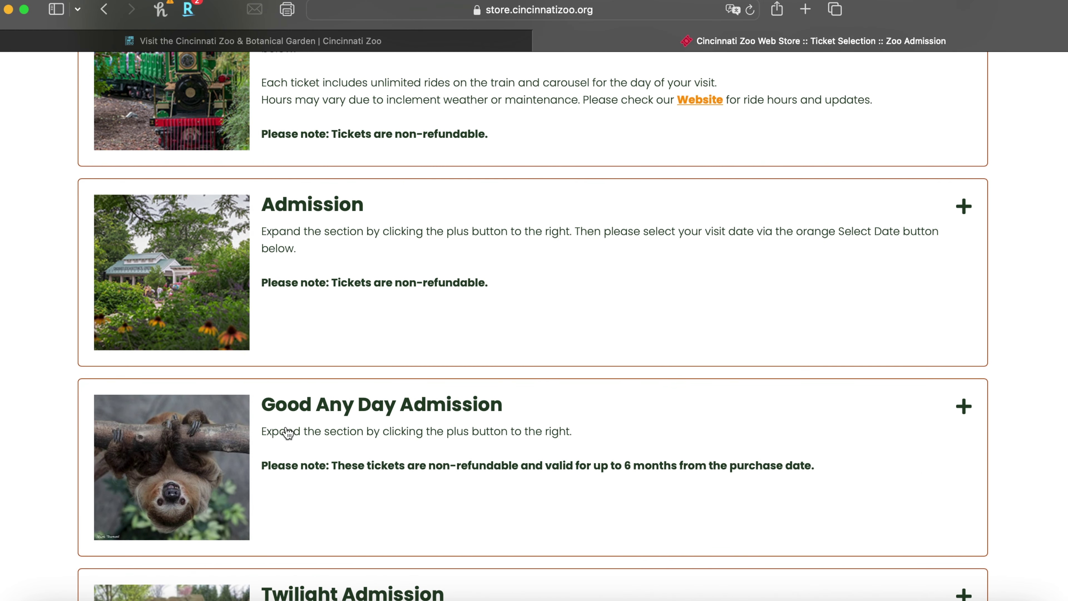
scroll(288, 432, "down", 6)
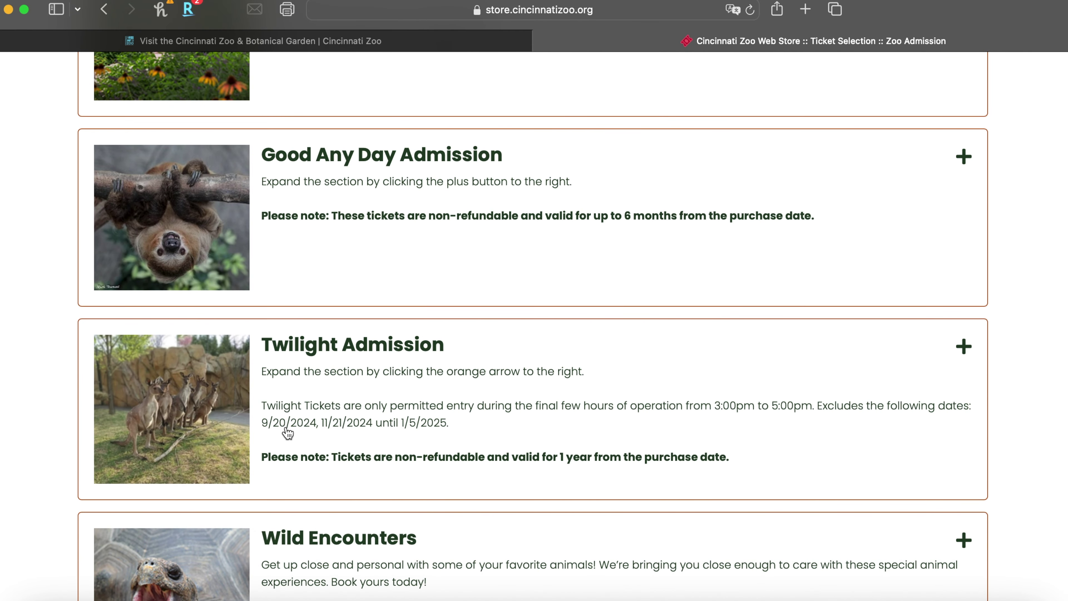
scroll(288, 432, "down", 6)
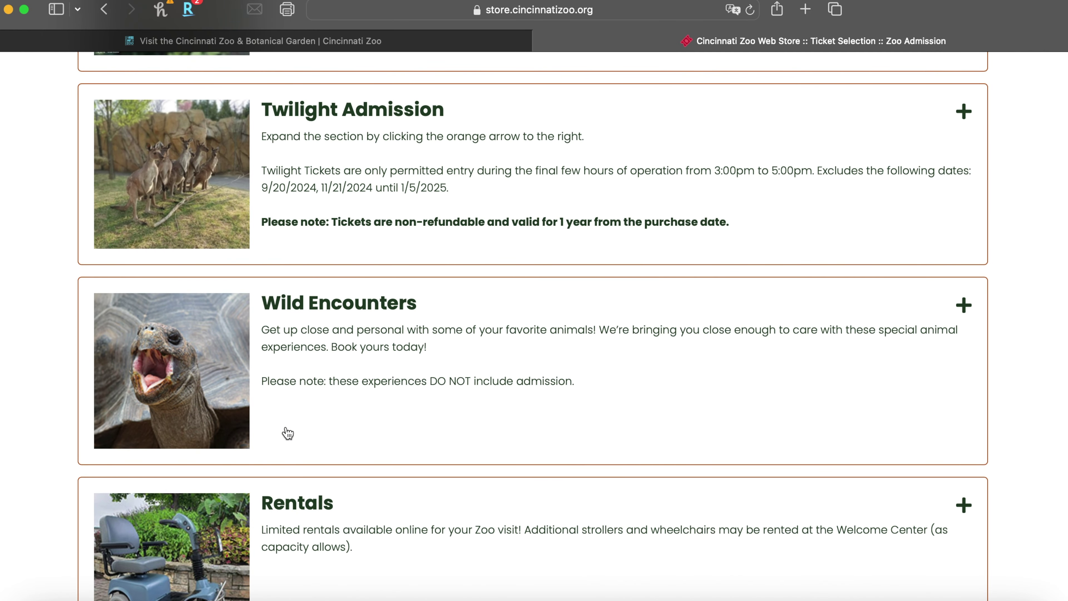
scroll(288, 433, "down", 4)
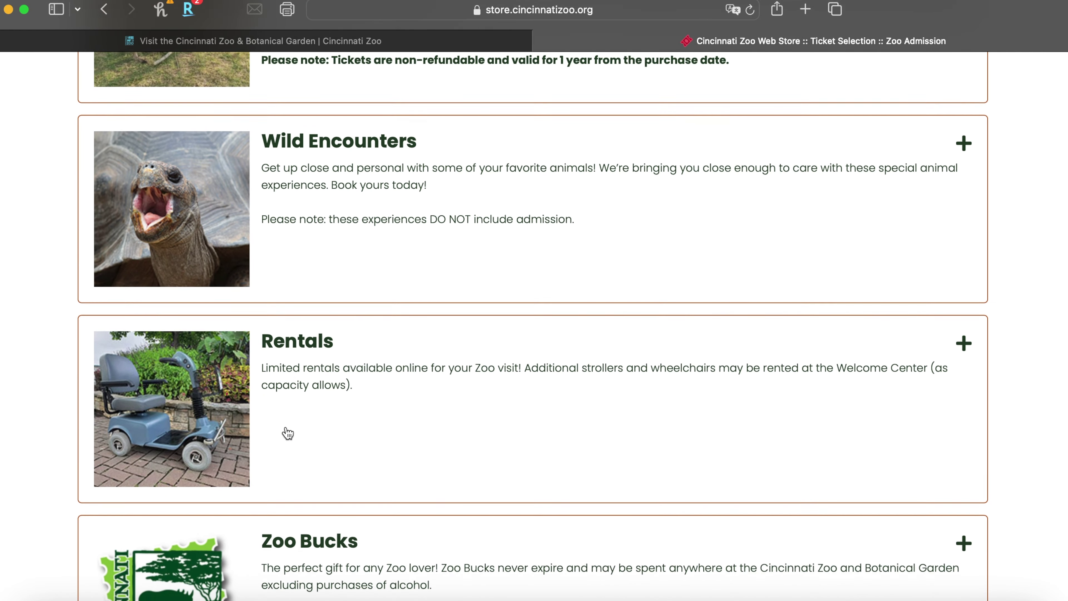
scroll(237, 445, "down", 6)
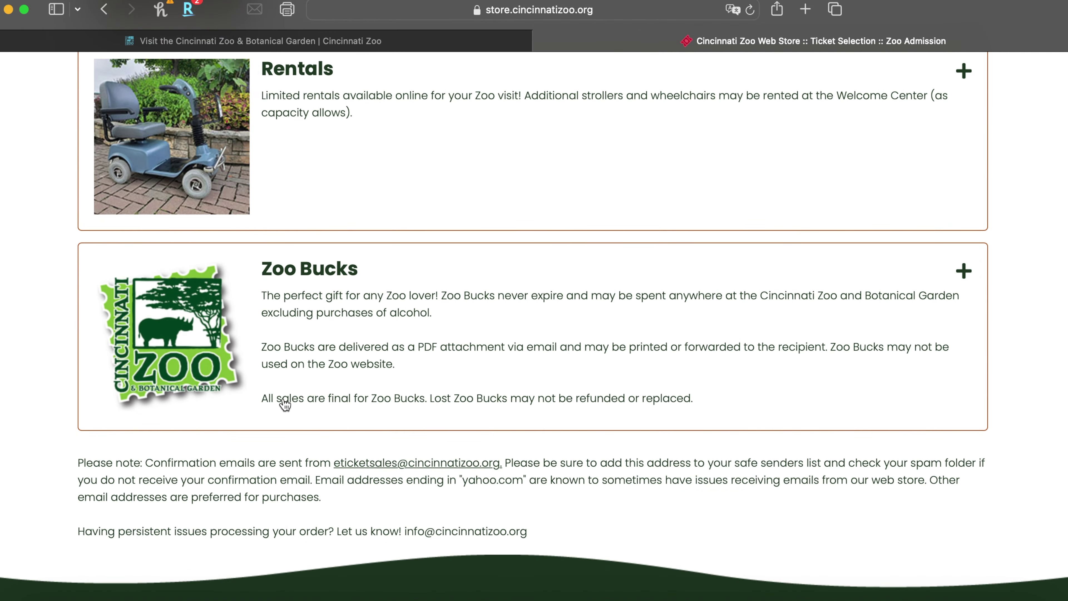
scroll(285, 404, "up", 20)
scroll(284, 404, "down", 3)
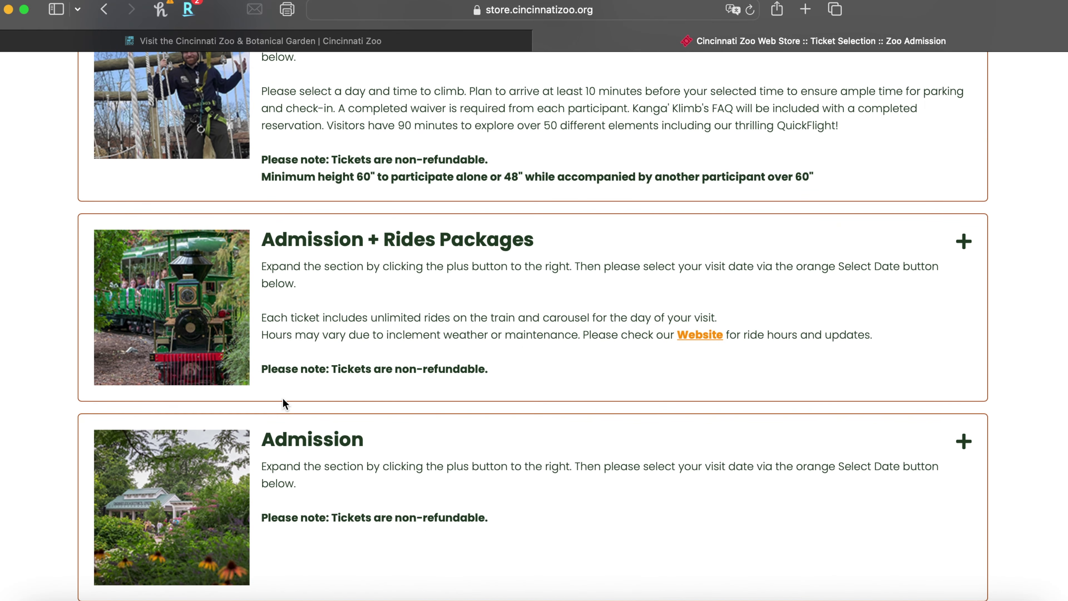
left_click(313, 391)
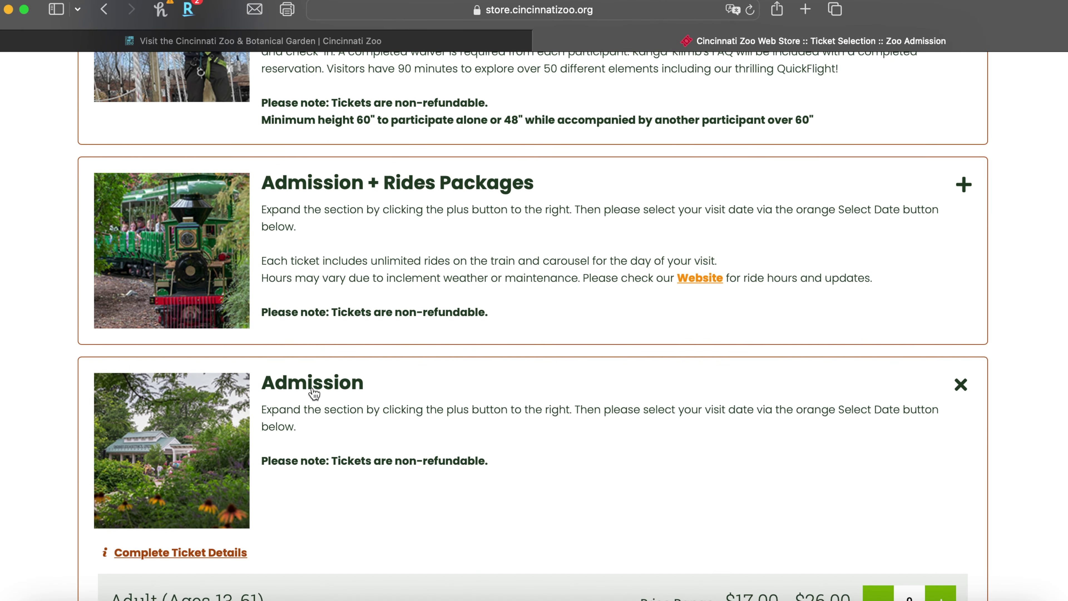
Set the Adult ticket to 5/22/2024, the 10:00 AM–5:00 PM visit, quantity 1 at $19.00.
scroll(313, 391, "down", 9)
scroll(313, 391, "down", 1)
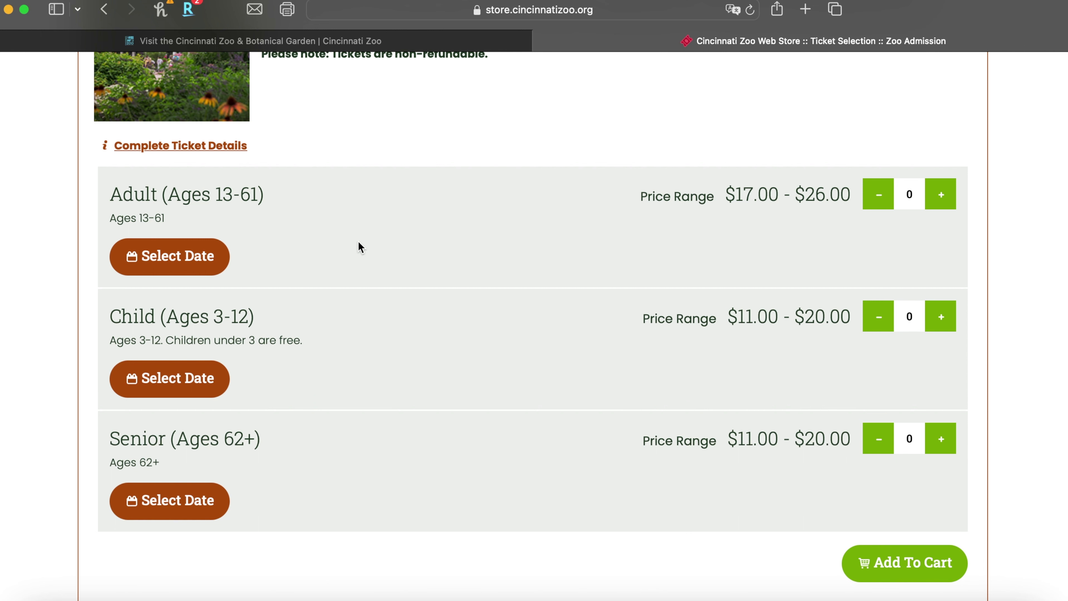
left_click(197, 261)
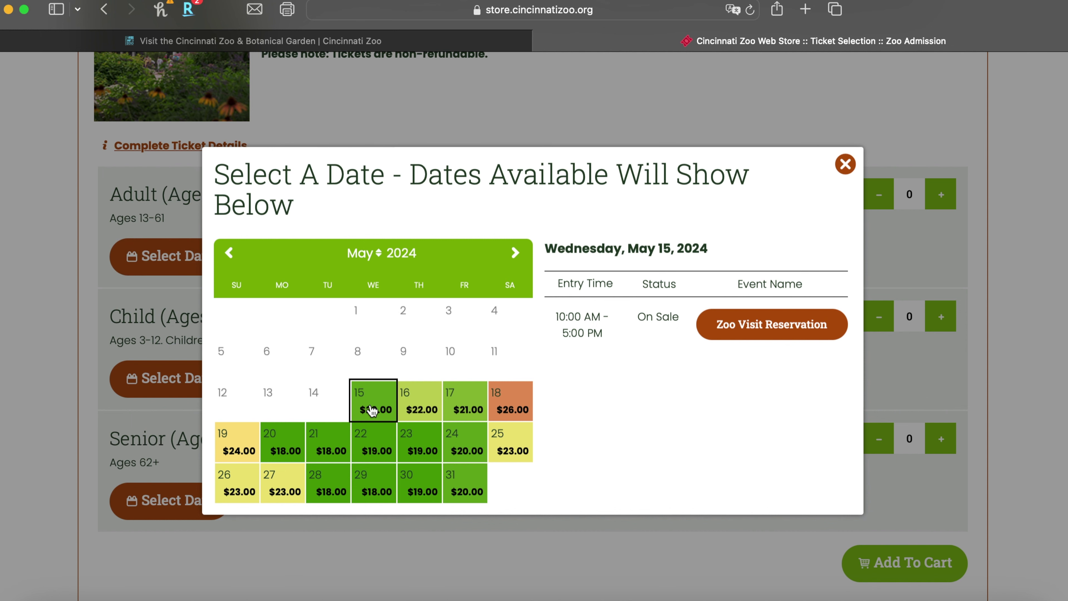
left_click(369, 443)
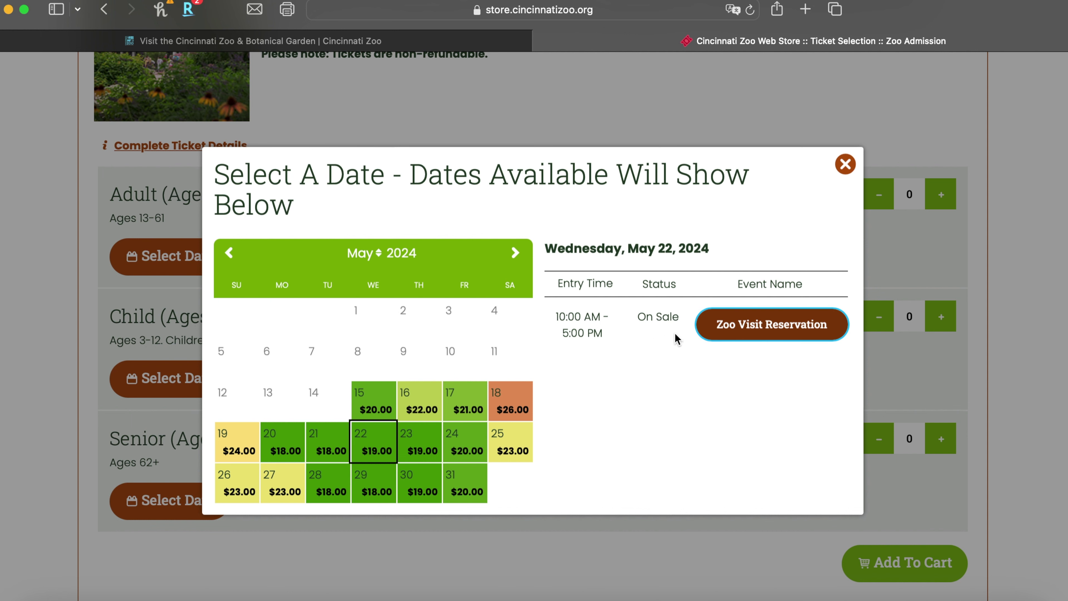
left_click(741, 333)
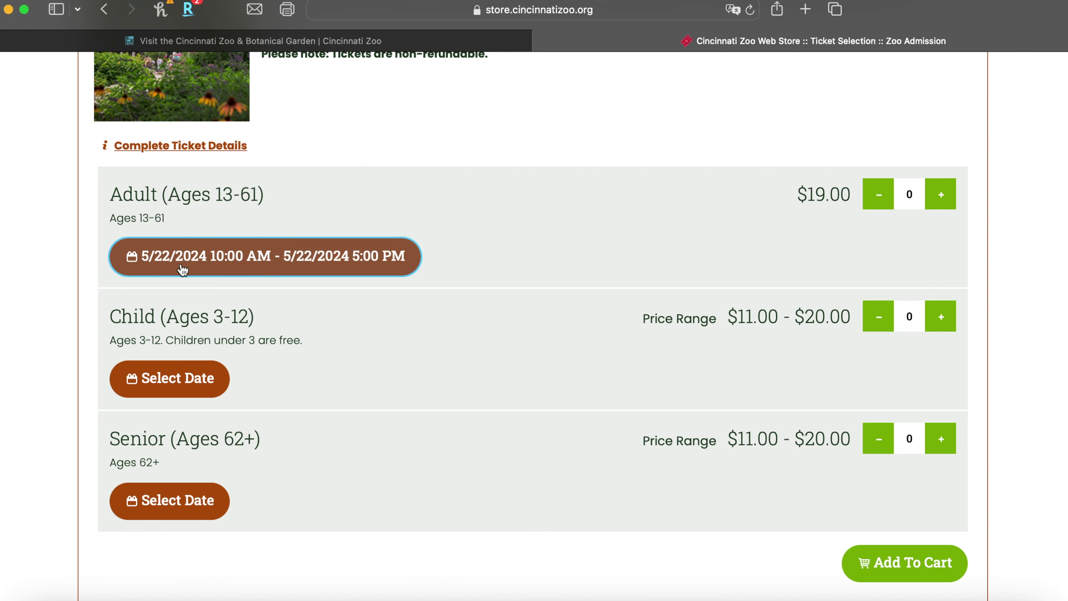
left_click(941, 197)
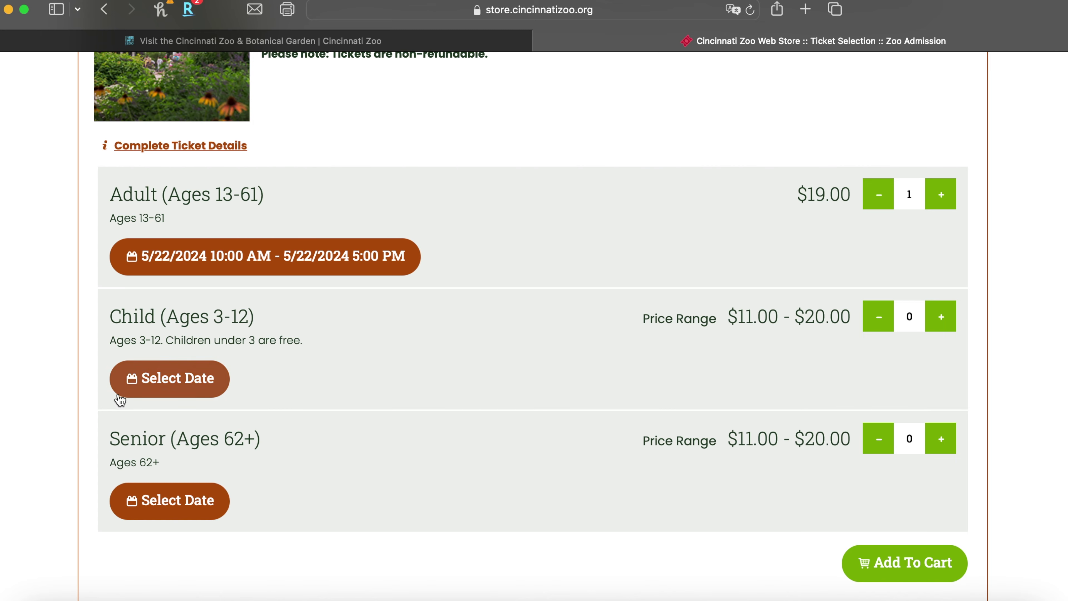
left_click(175, 380)
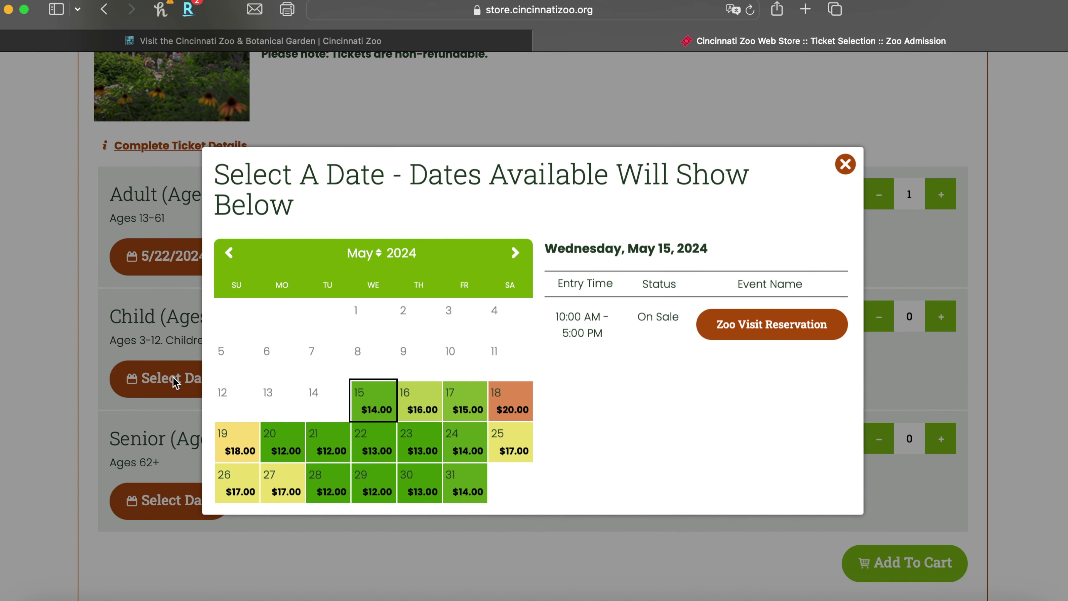
Add one $13.00 Child ticket for May 22, 10:00 AM–5:00 PM, then add both tickets to the cart.
left_click(370, 456)
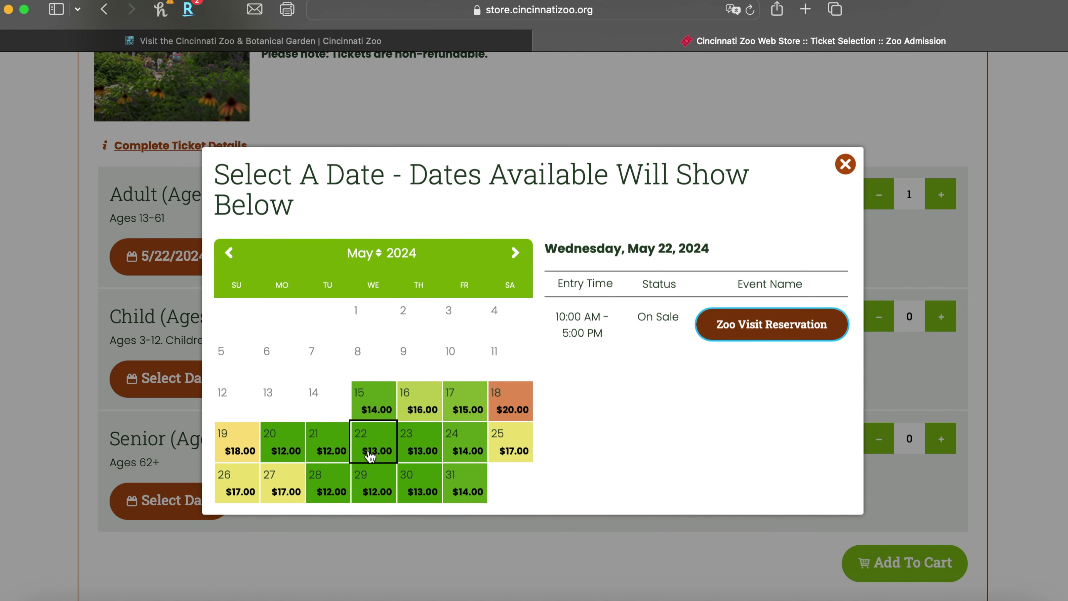
left_click(734, 323)
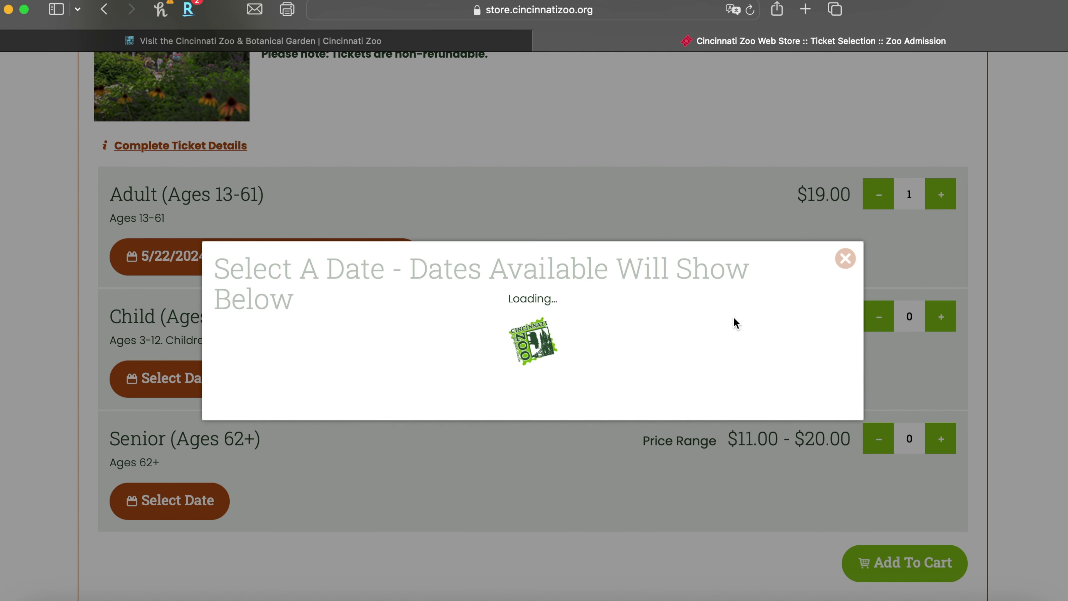
left_click(941, 320)
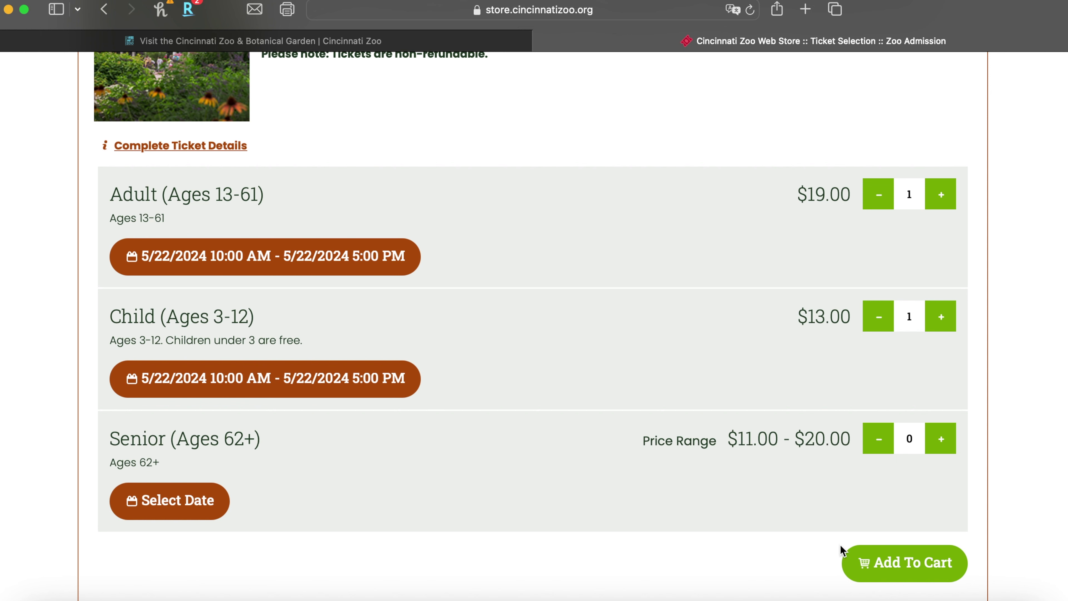
left_click(870, 565)
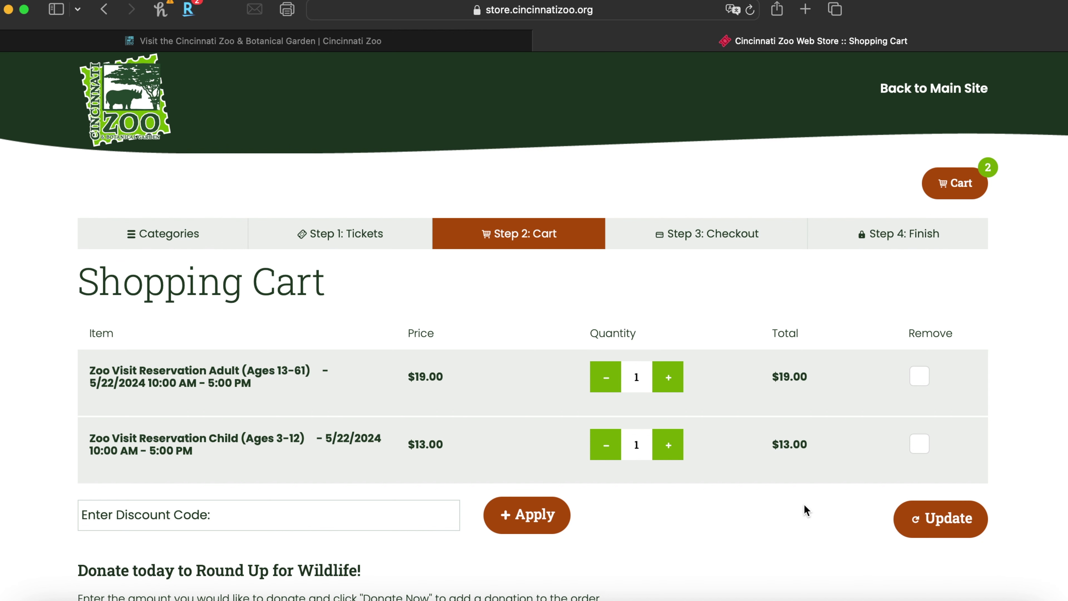
Review the cart's $36.00 total, including $4.00 convenience fees, and proceed to checkout.
scroll(803, 505, "down", 6)
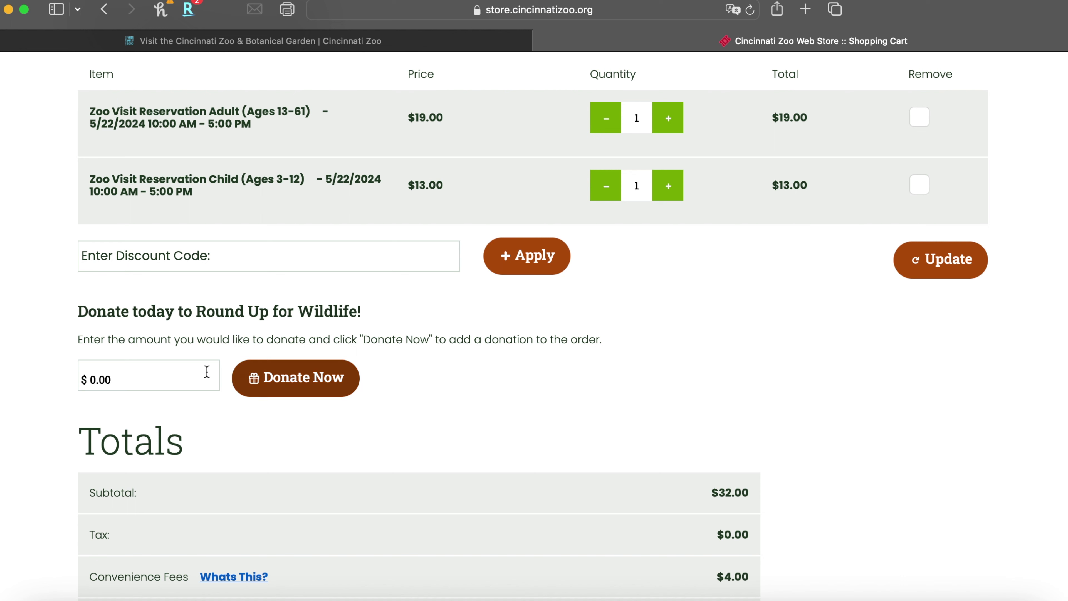
scroll(206, 371, "down", 4)
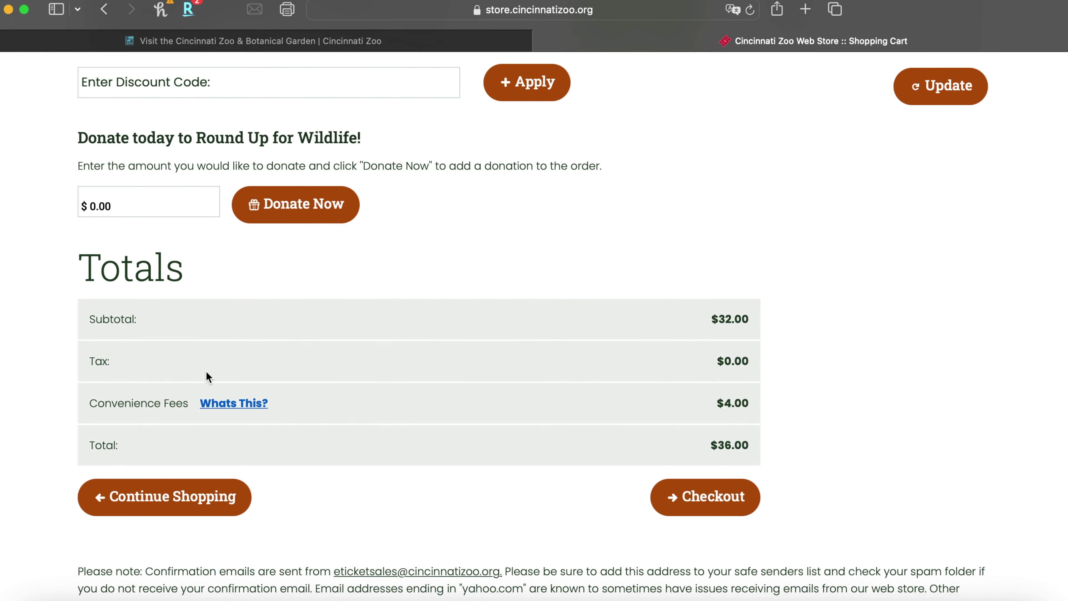
left_click(683, 496)
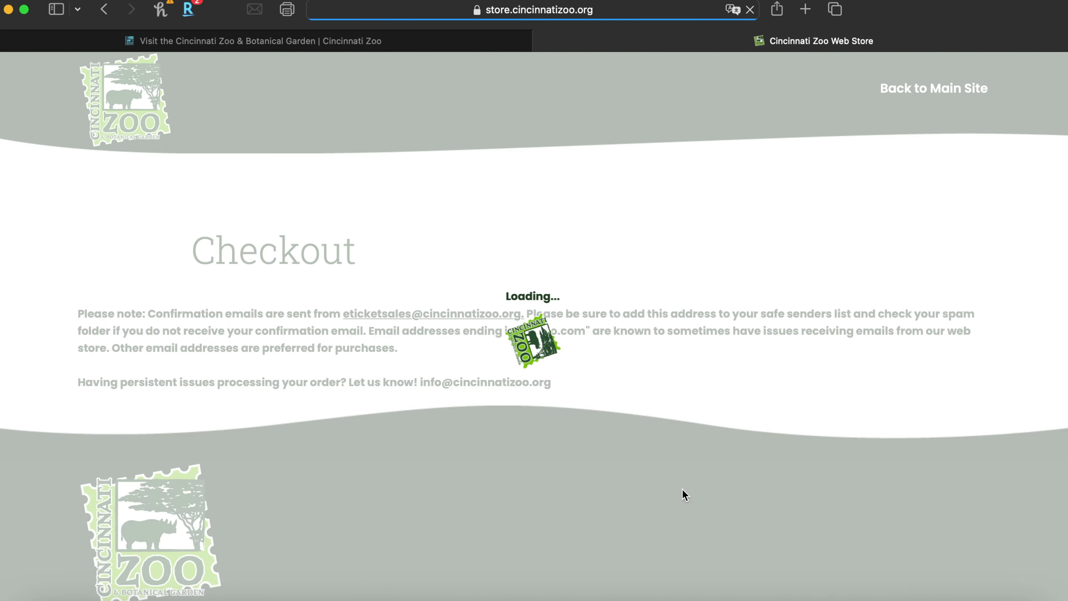
Scroll through the checkout's Delivery, Payment Options, Billing Contact and Payment Information sections to Submit Order.
scroll(682, 489, "down", 1)
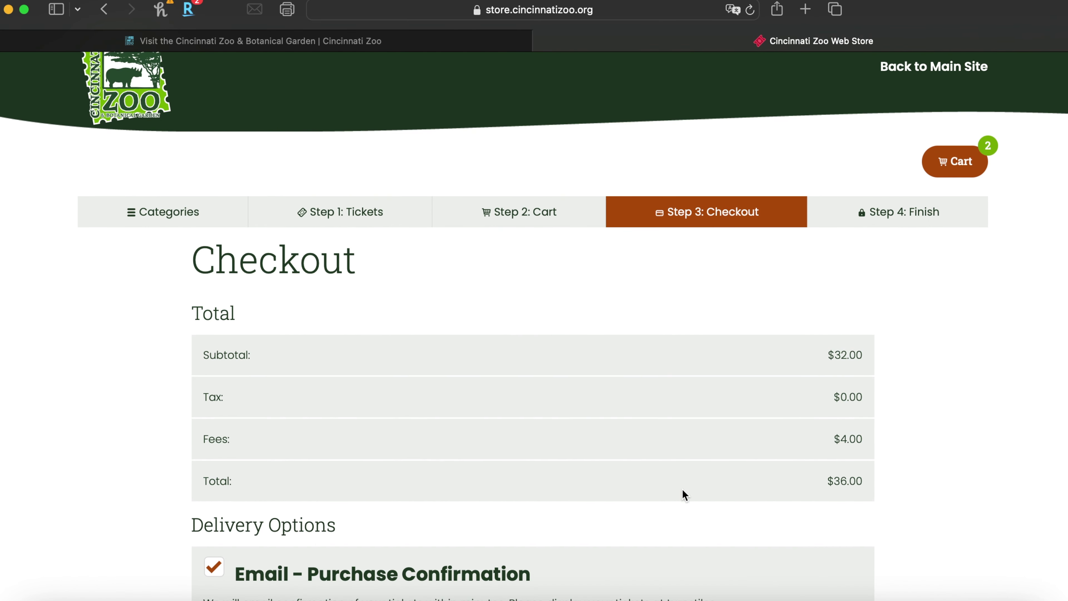
scroll(682, 489, "down", 5)
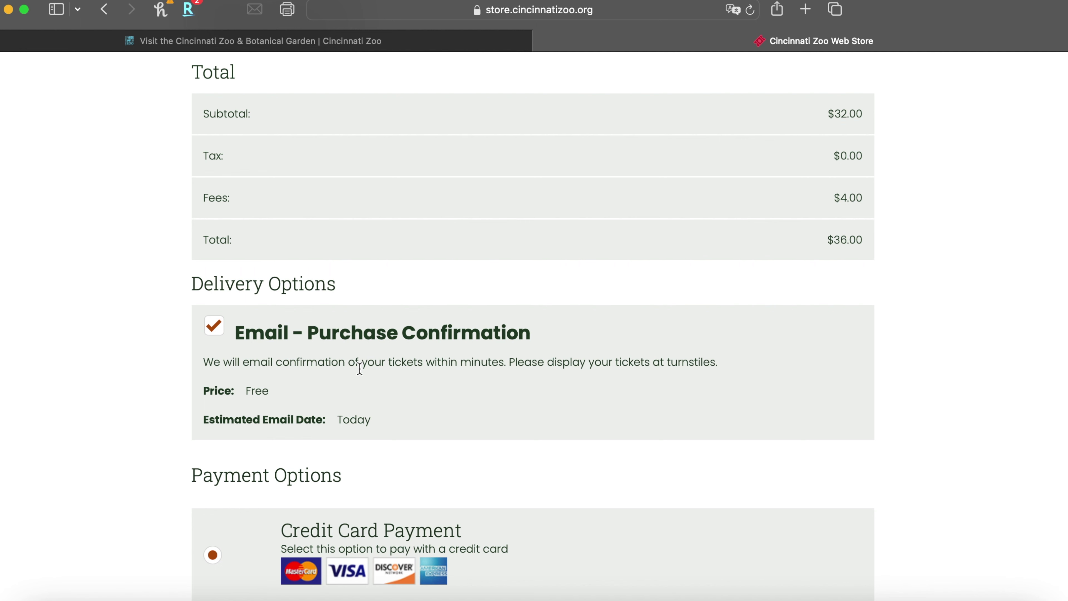
scroll(359, 369, "down", 5)
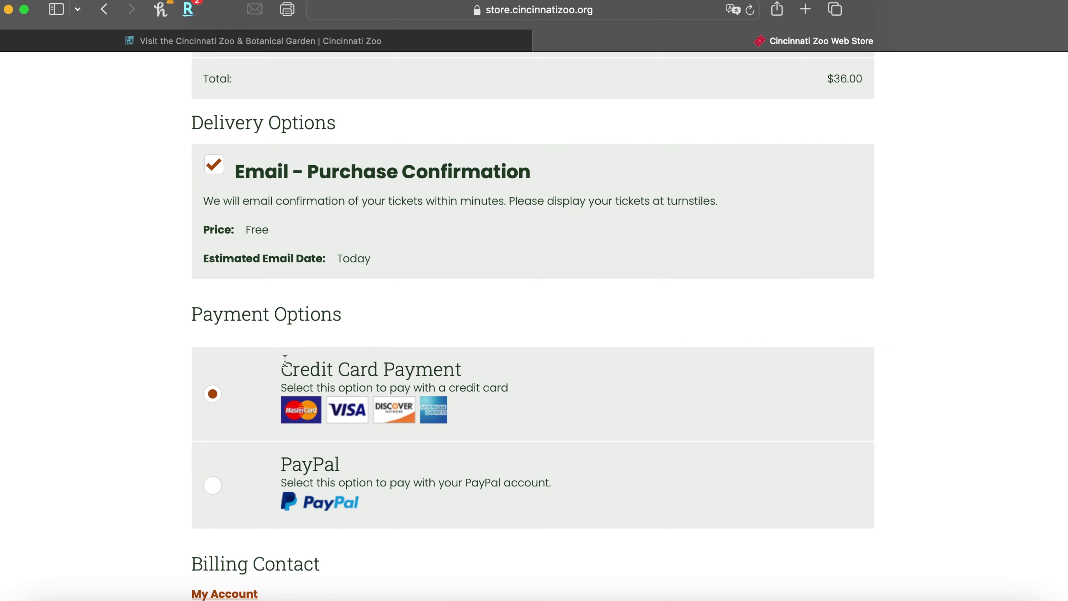
scroll(243, 505, "down", 6)
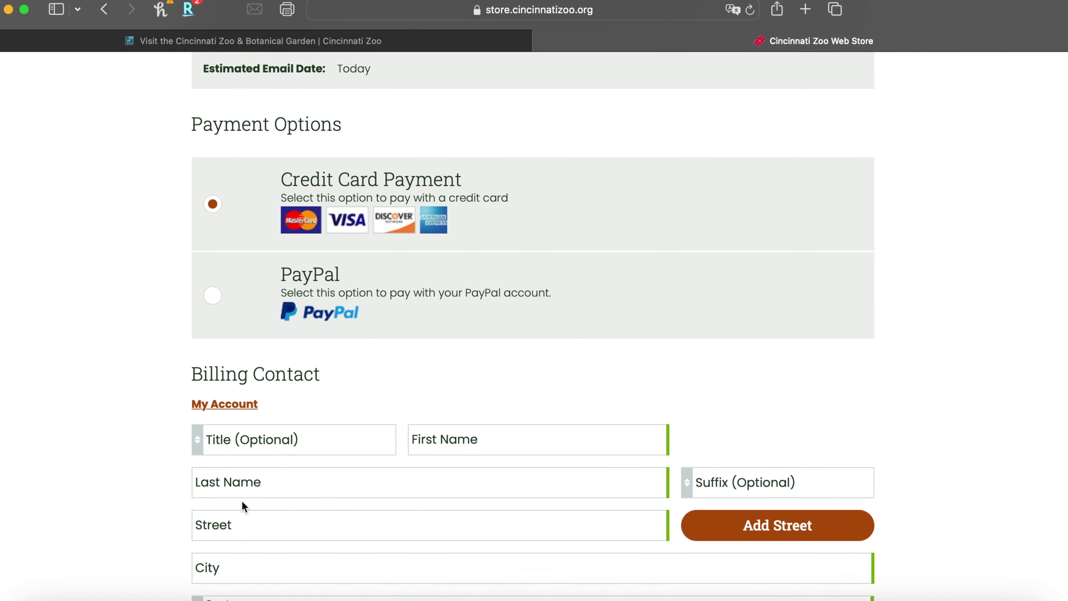
scroll(243, 505, "down", 6)
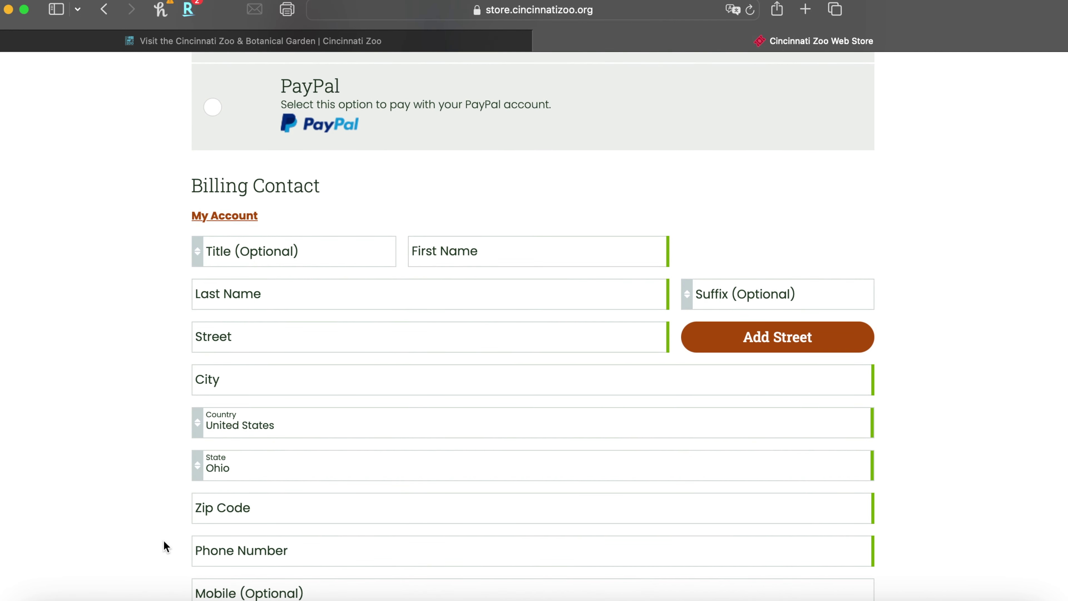
scroll(179, 547, "down", 15)
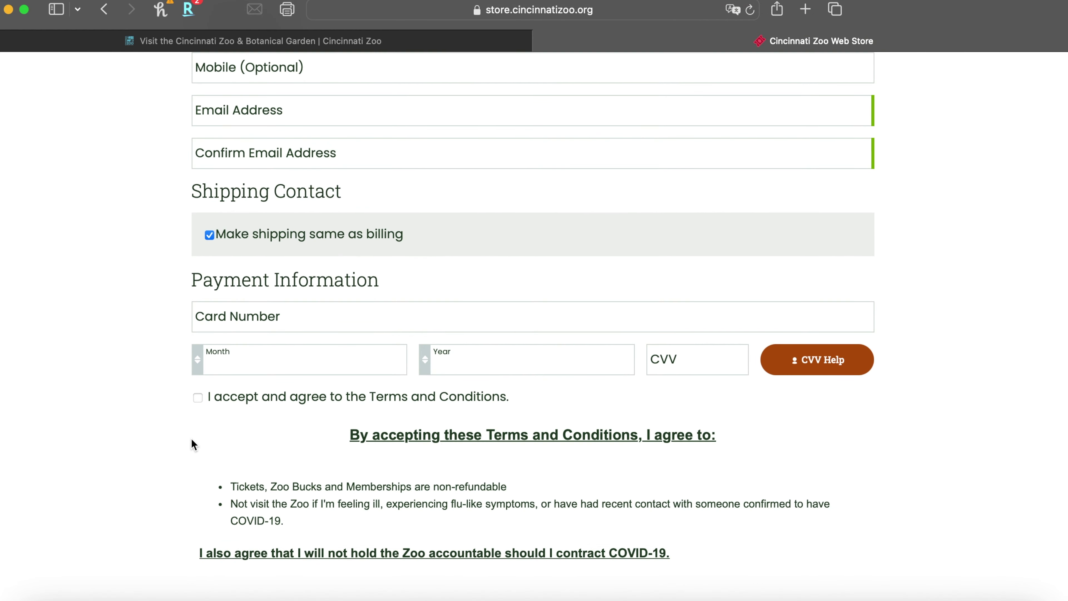
scroll(184, 445, "down", 4)
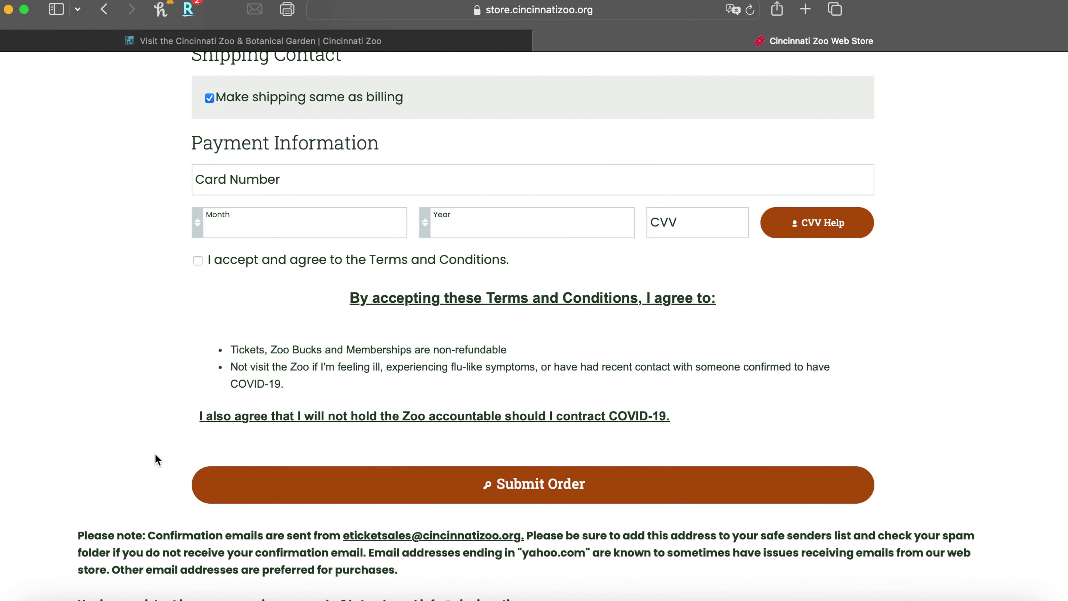
scroll(156, 453, "down", 3)
scroll(23, 481, "down", 4)
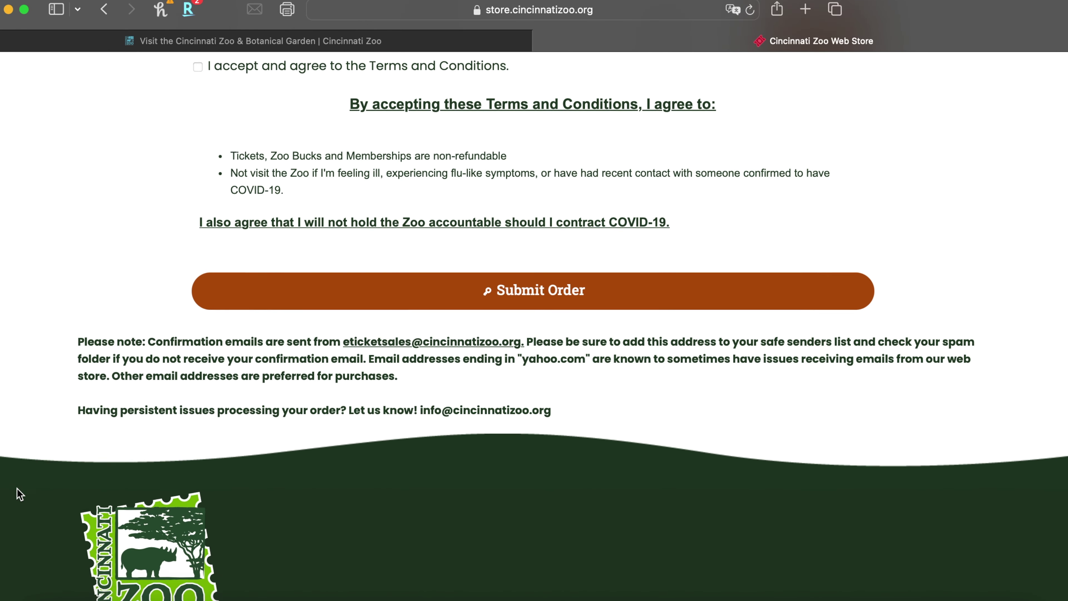